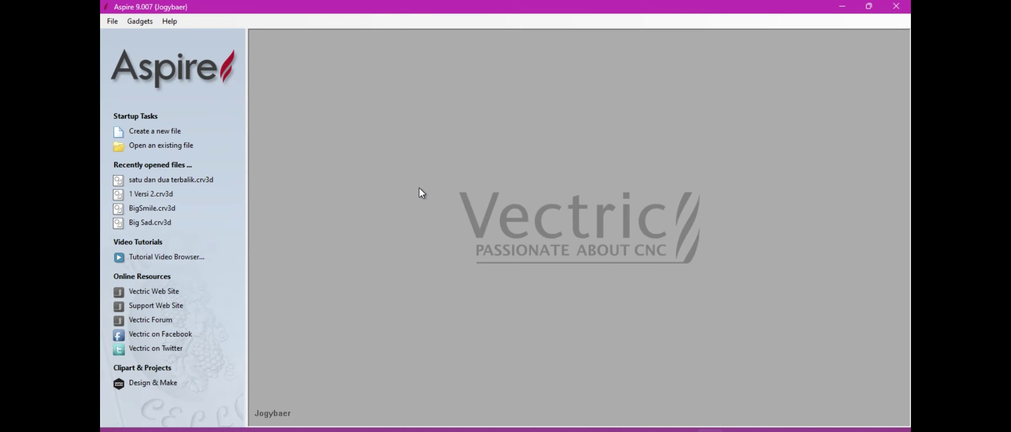
- Create a new double-sided job, 200 mm wide, 100 mm high and 30 mm thick, switching the flip direction between sides
{"action": "left_click", "coordinate": [170, 136]}
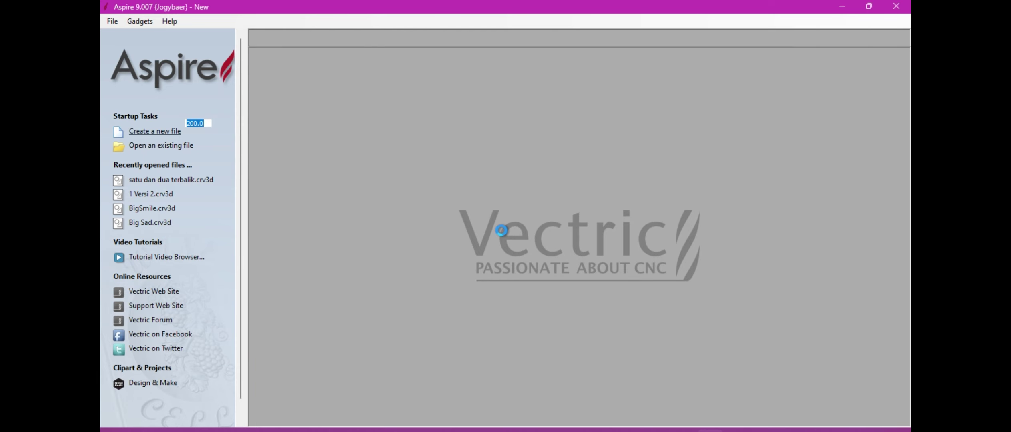
{"action": "left_click", "coordinate": [204, 123]}
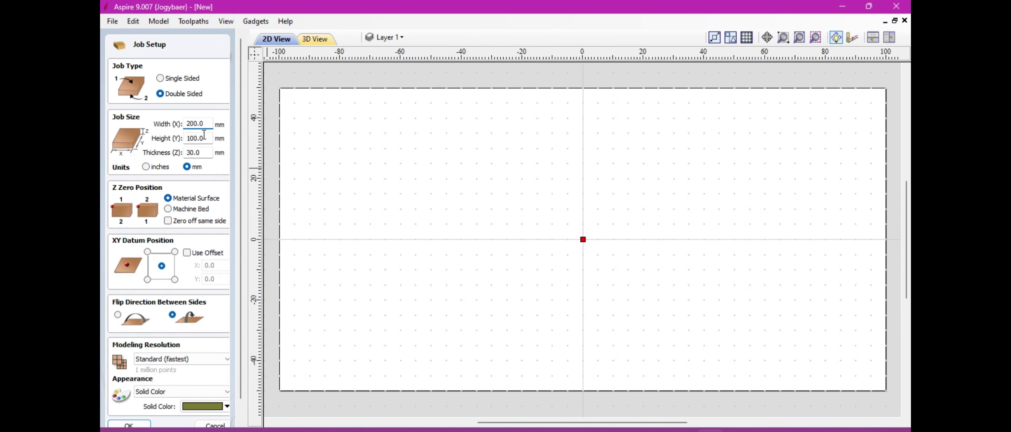
{"action": "left_click", "coordinate": [204, 156]}
{"action": "left_click", "coordinate": [187, 167]}
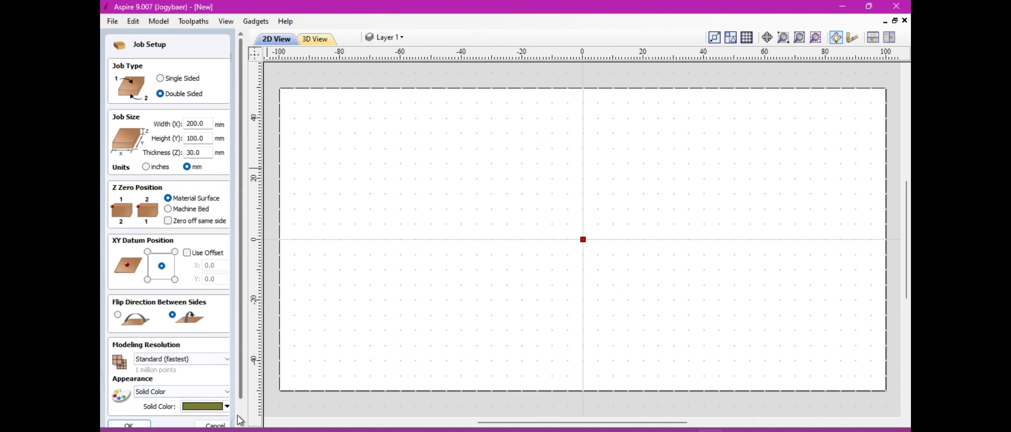
{"action": "scroll", "coordinate": [240, 420], "scroll_direction": "down", "scroll_amount": 1}
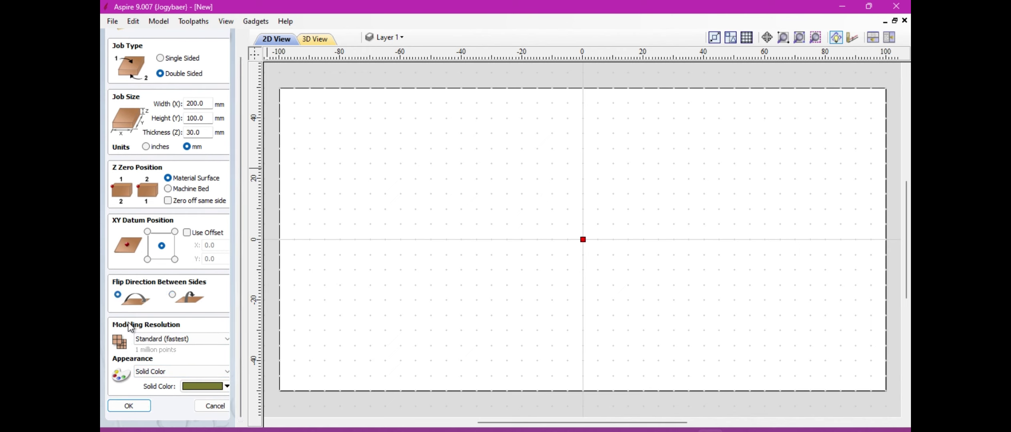
{"action": "left_click", "coordinate": [146, 411]}
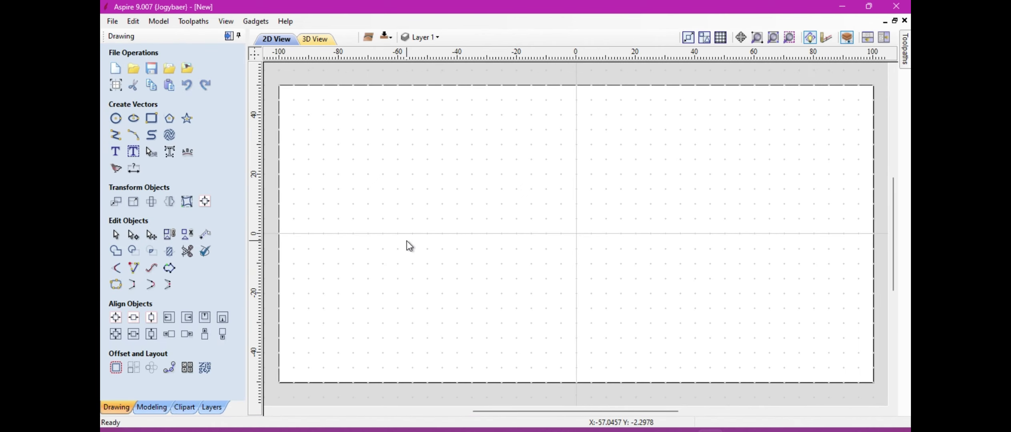
- Draw an open polyline from (-60, 35) through (-60, -25), (40, -25), (40, -10) and (-5, -10) to (-40, 35)
{"action": "left_click", "coordinate": [115, 137]}
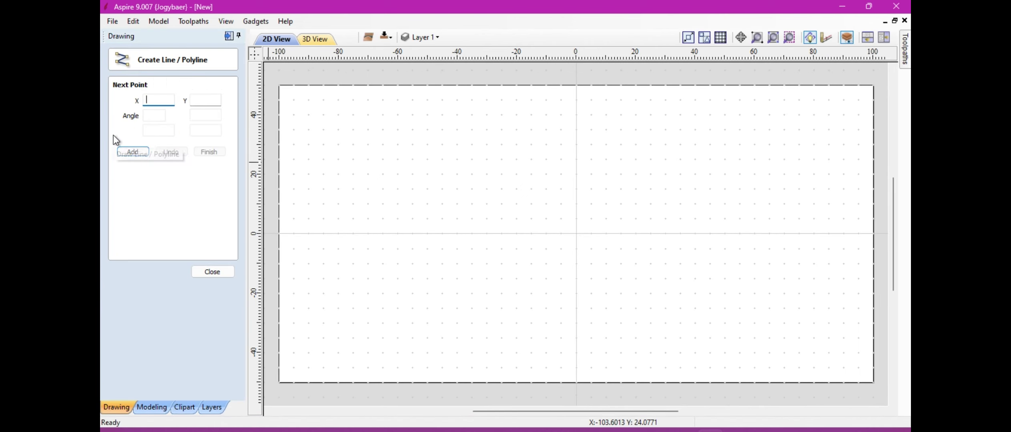
{"action": "left_click", "coordinate": [397, 129]}
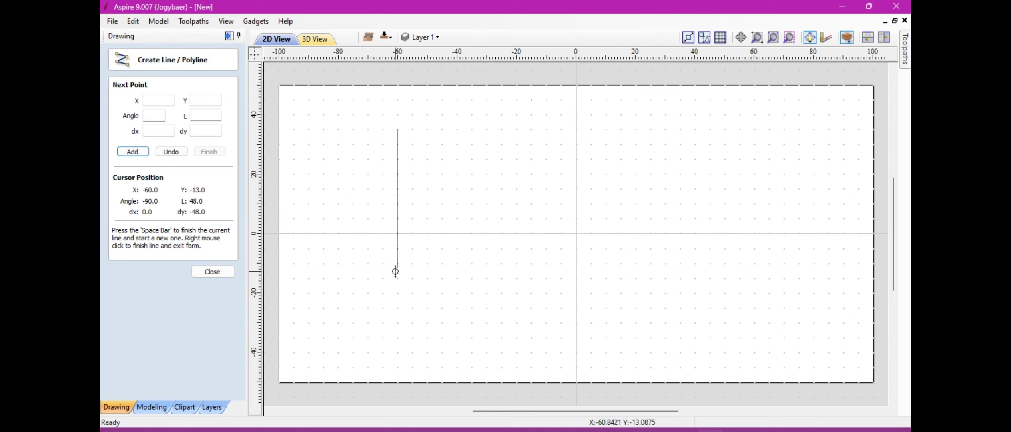
{"action": "left_click", "coordinate": [399, 314]}
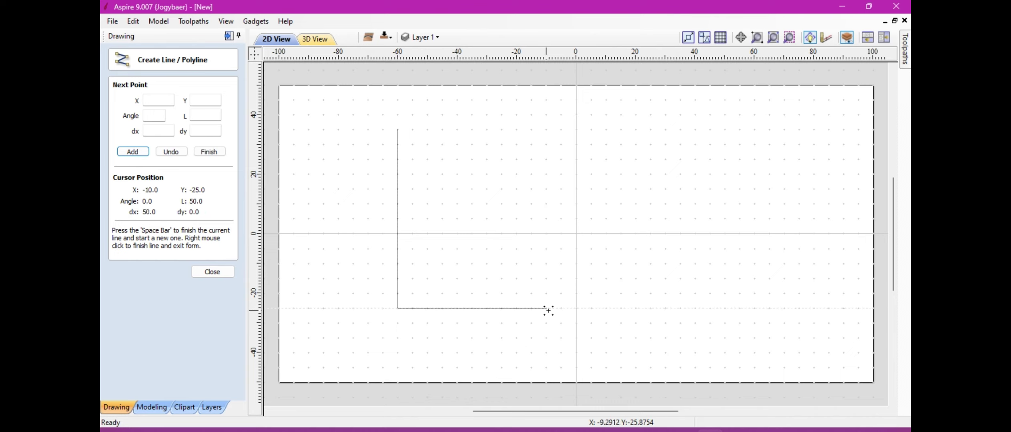
{"action": "left_click", "coordinate": [696, 313]}
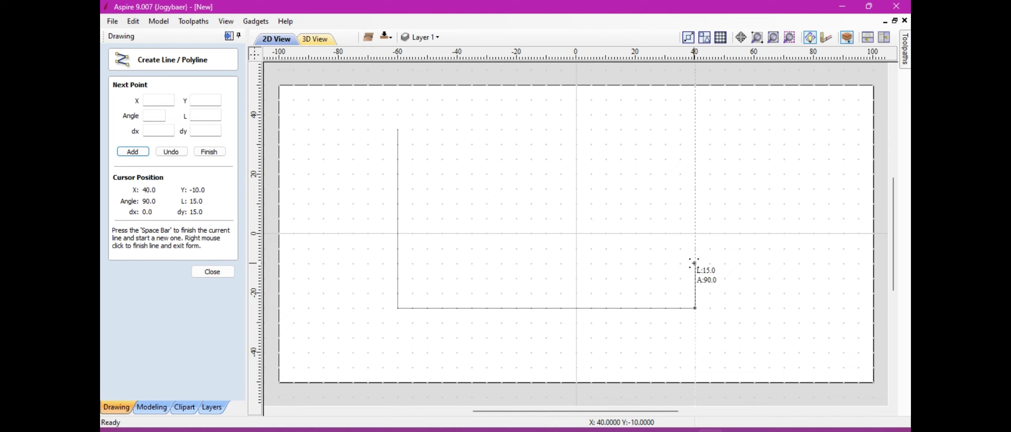
{"action": "left_click", "coordinate": [694, 263]}
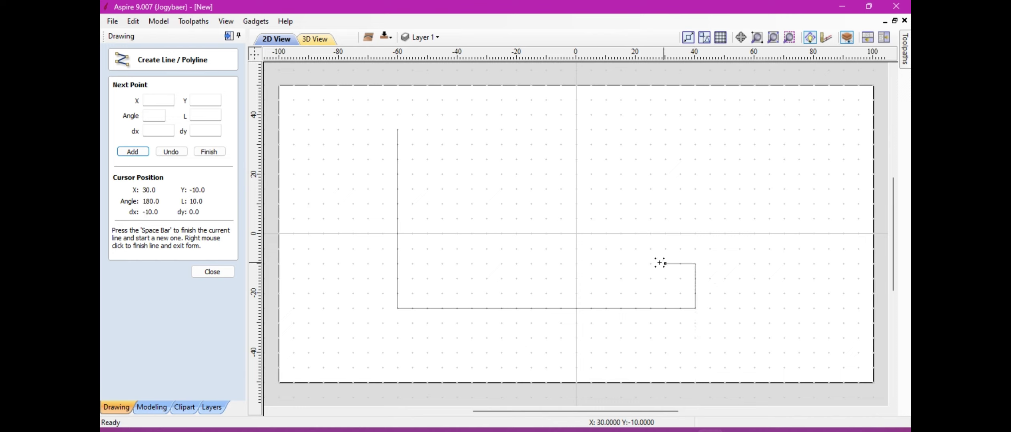
{"action": "left_click", "coordinate": [562, 264]}
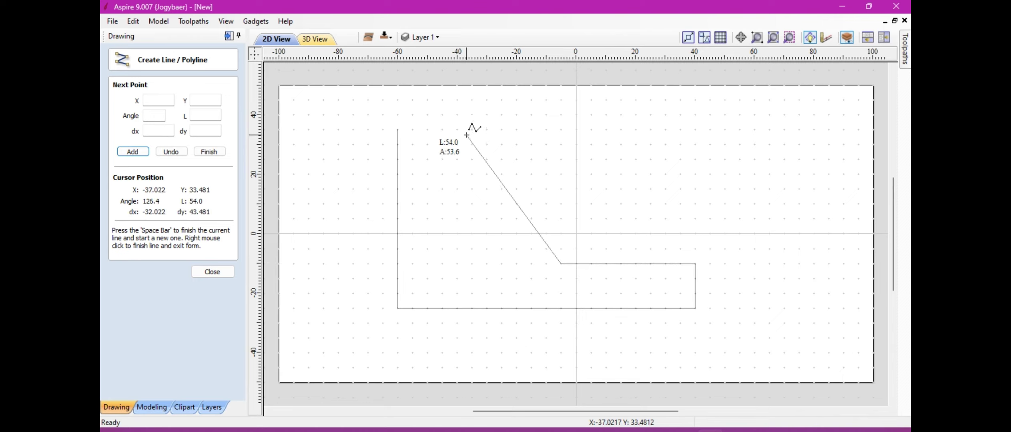
{"action": "key", "text": "space"}
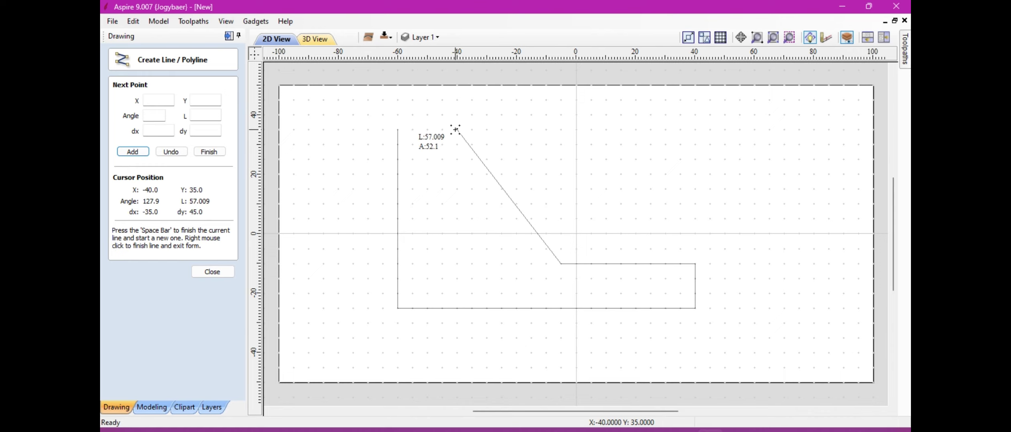
{"action": "left_click", "coordinate": [455, 129]}
{"action": "right_click", "coordinate": [464, 146]}
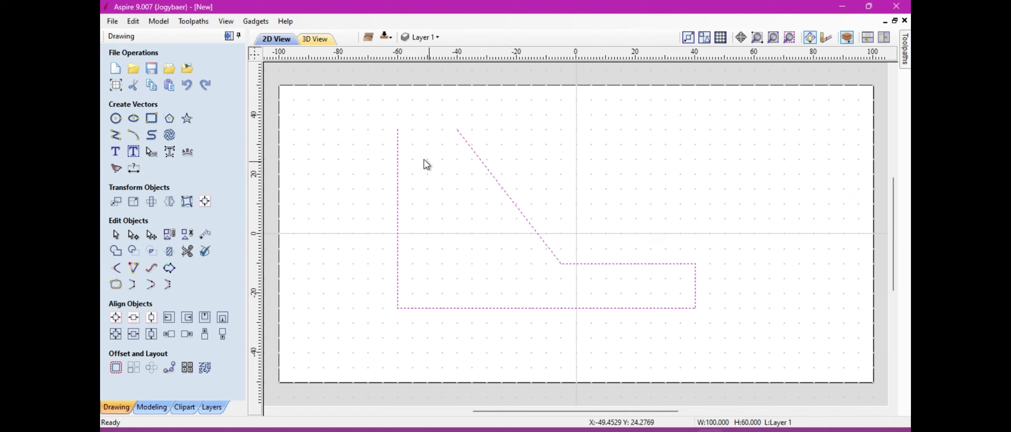
- Close the polyline's open top with a smooth curve and centre the outline in the material
{"action": "left_click", "coordinate": [397, 156]}
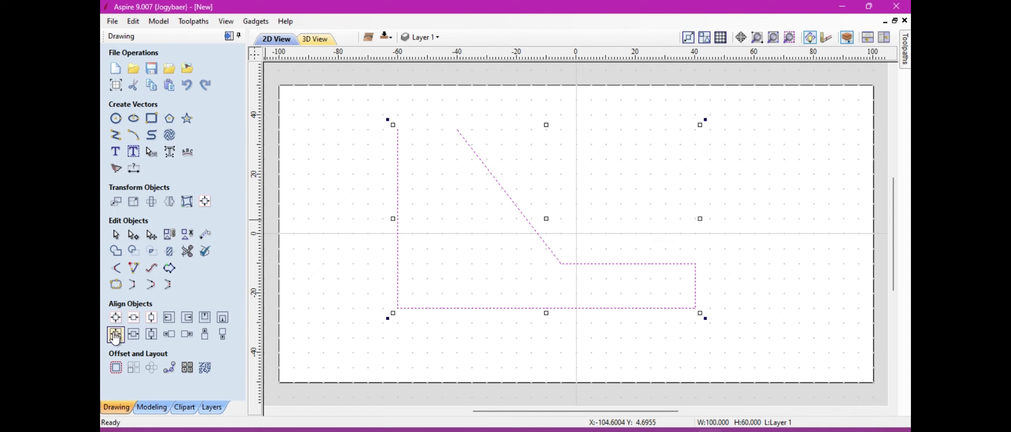
{"action": "left_click", "coordinate": [116, 318]}
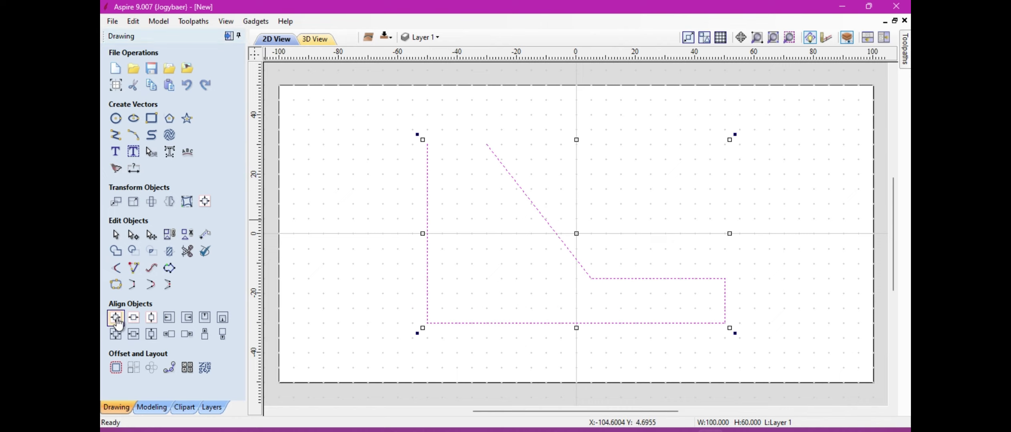
{"action": "left_click", "coordinate": [150, 289]}
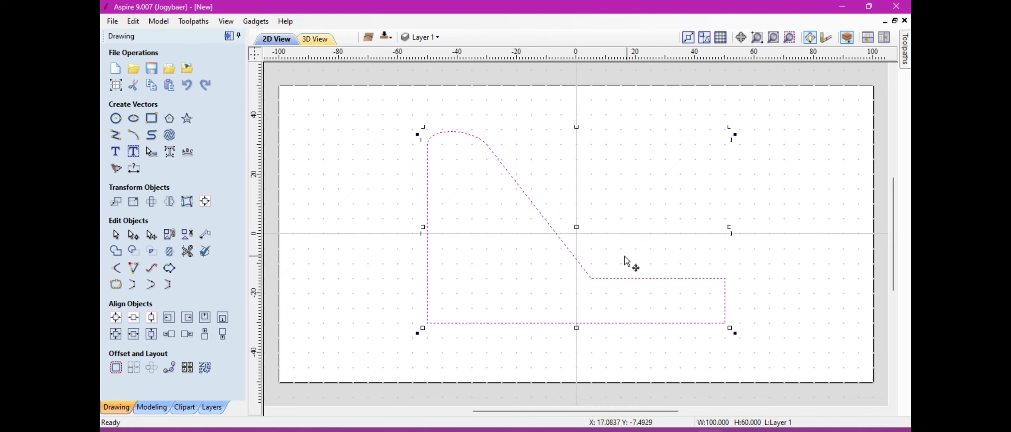
{"action": "left_click", "coordinate": [116, 334]}
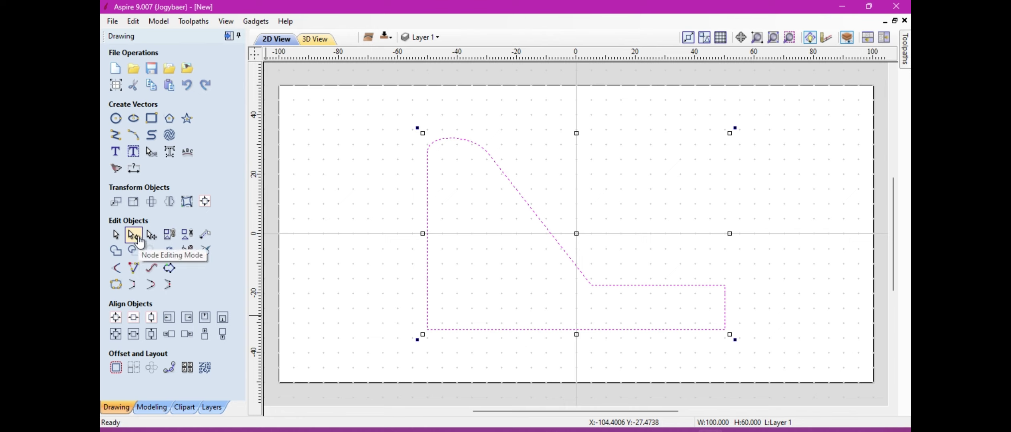
- Edit the outline's nodes, moving the inner corner to about (5, -25) and the front upper corner to about (45, -10)
{"action": "left_click", "coordinate": [138, 237]}
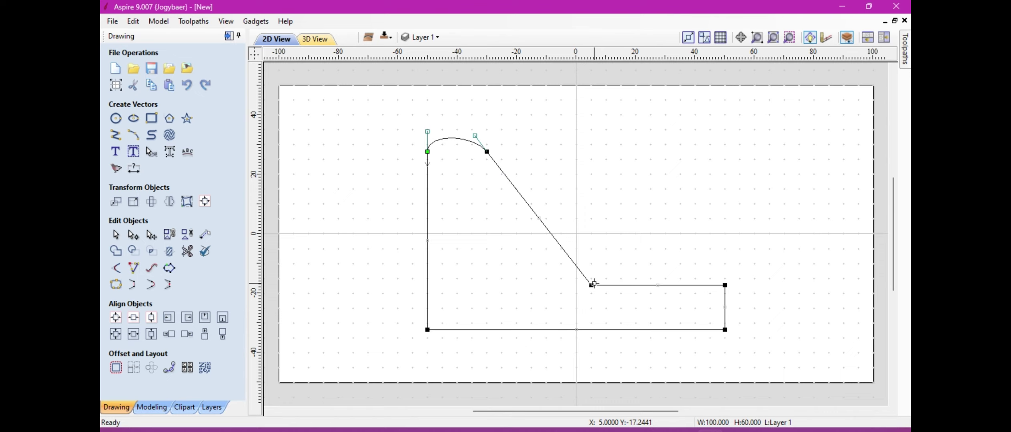
{"action": "left_click_drag", "start_coordinate": [592, 285], "coordinate": [596, 311]}
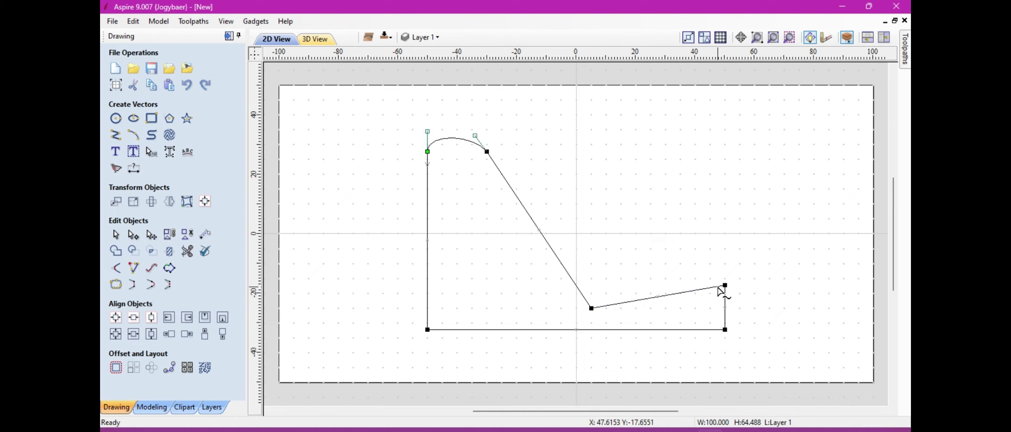
{"action": "left_click_drag", "start_coordinate": [725, 284], "coordinate": [719, 259]}
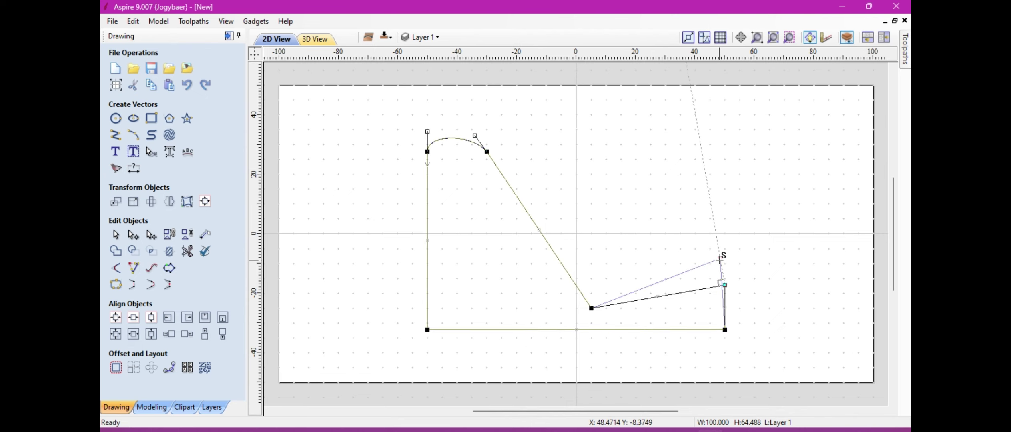
{"action": "left_click_drag", "start_coordinate": [719, 259], "coordinate": [720, 259]}
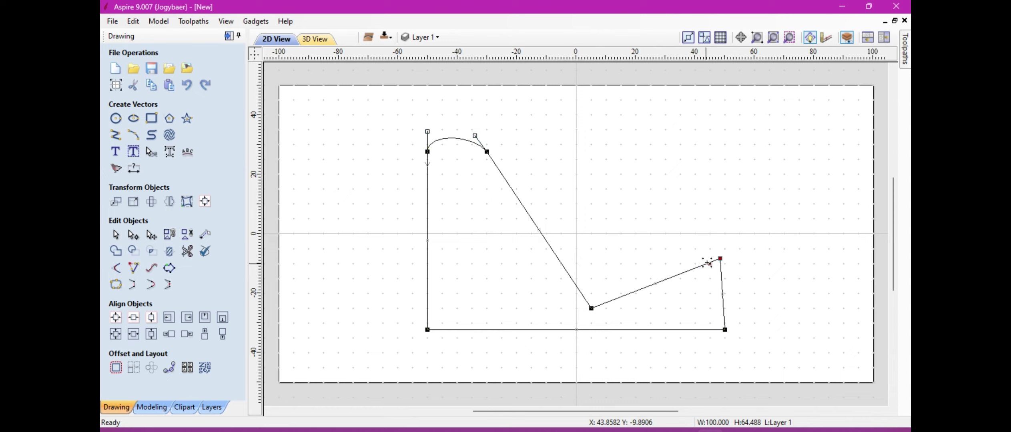
{"action": "left_click_drag", "start_coordinate": [721, 259], "coordinate": [707, 264]}
{"action": "left_click", "coordinate": [700, 246]}
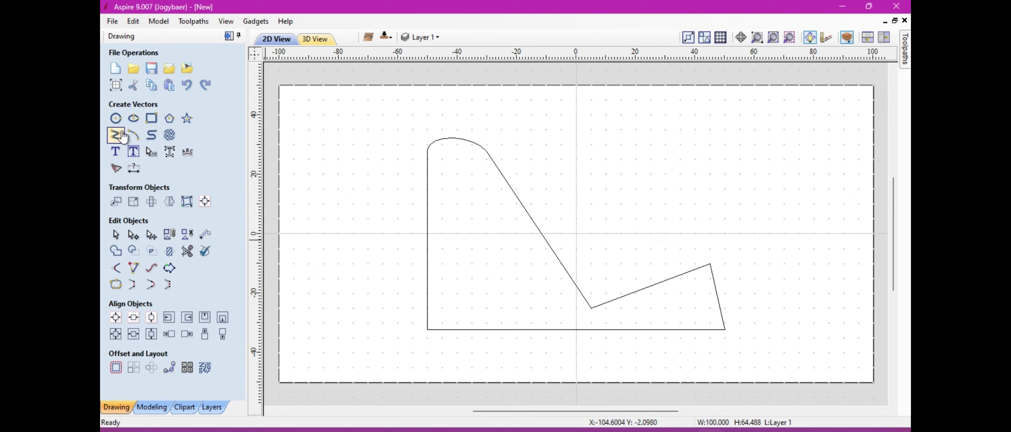
- Calculate an inside 2D profile toolpath for the outline with the 2 mm ball nose and a 31 mm cut depth
{"action": "left_click", "coordinate": [119, 237]}
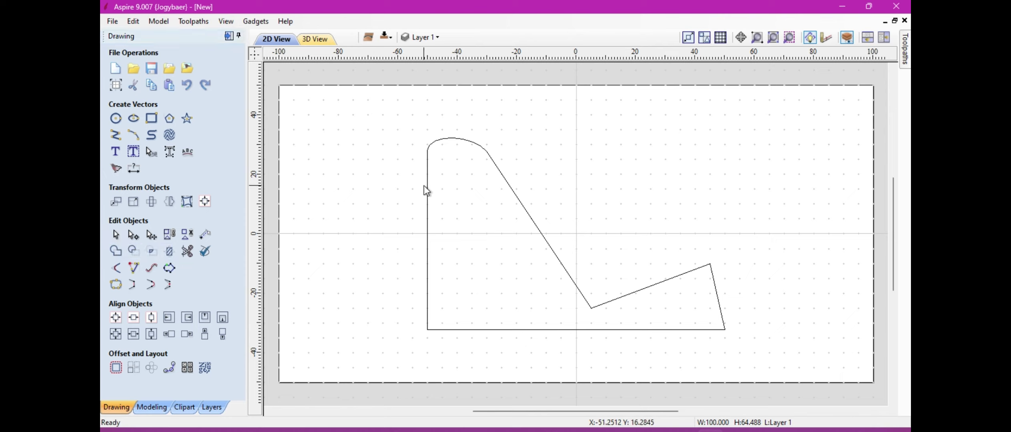
{"action": "left_click", "coordinate": [428, 198]}
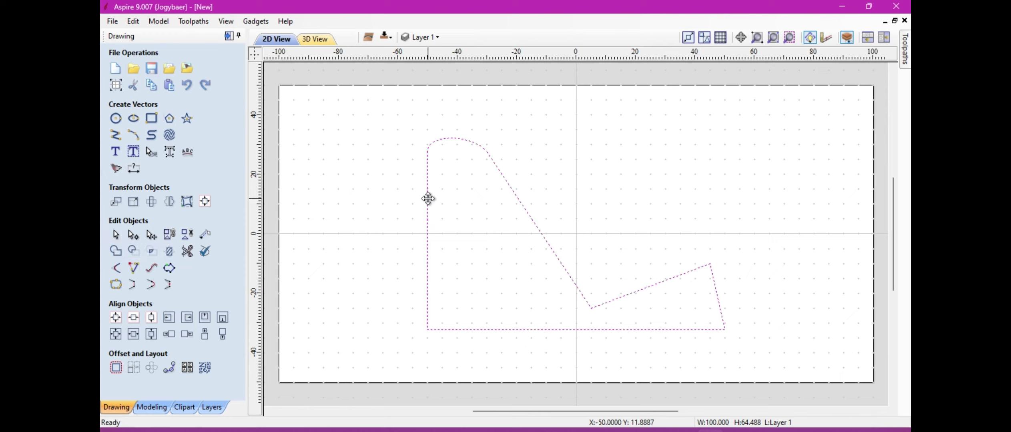
{"action": "left_click", "coordinate": [906, 48]}
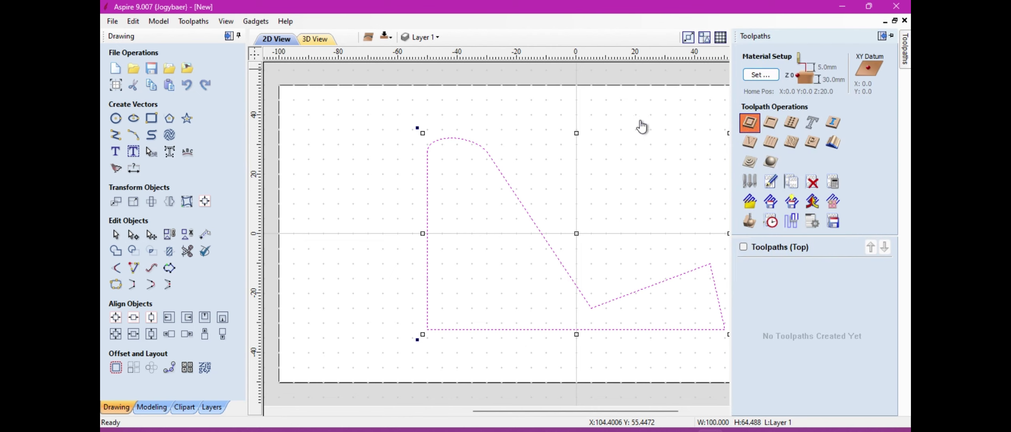
{"action": "left_click", "coordinate": [838, 97]}
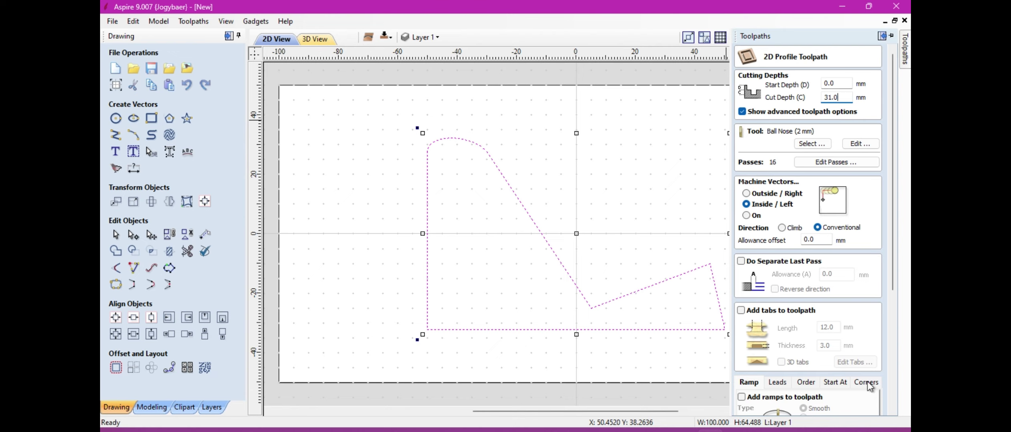
{"action": "left_click", "coordinate": [893, 407]}
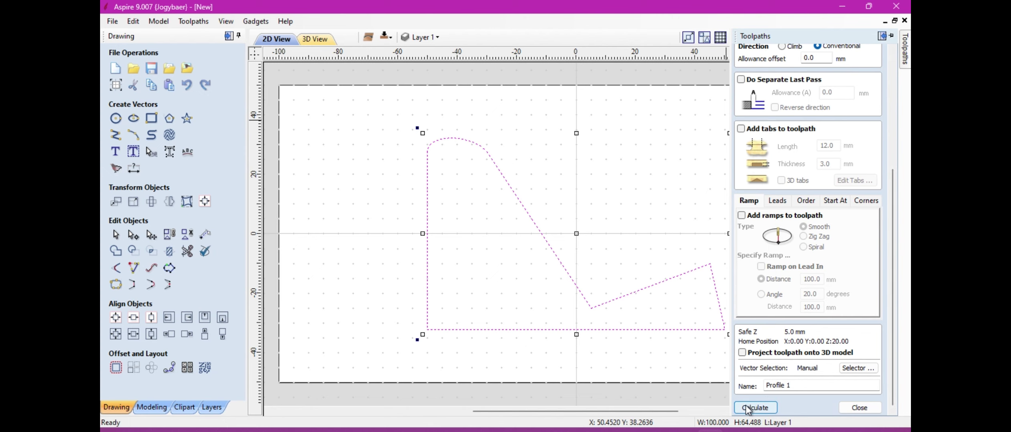
{"action": "left_click", "coordinate": [746, 408]}
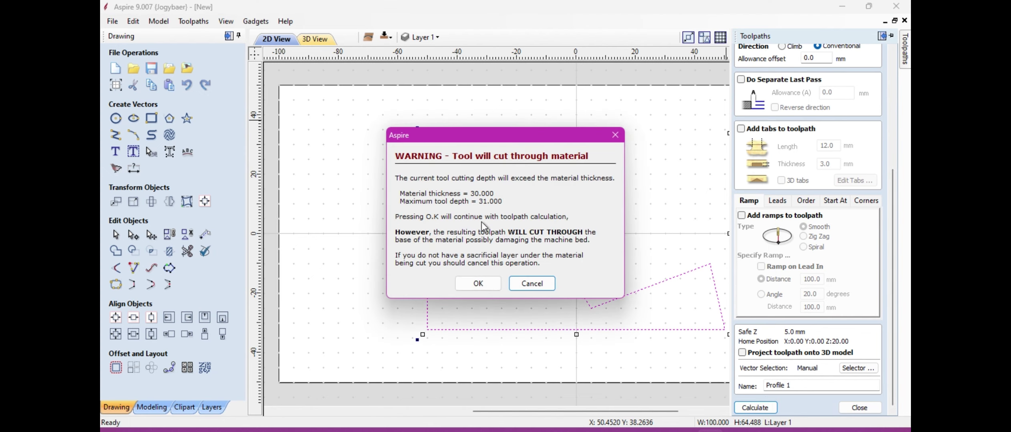
{"action": "left_click", "coordinate": [479, 283]}
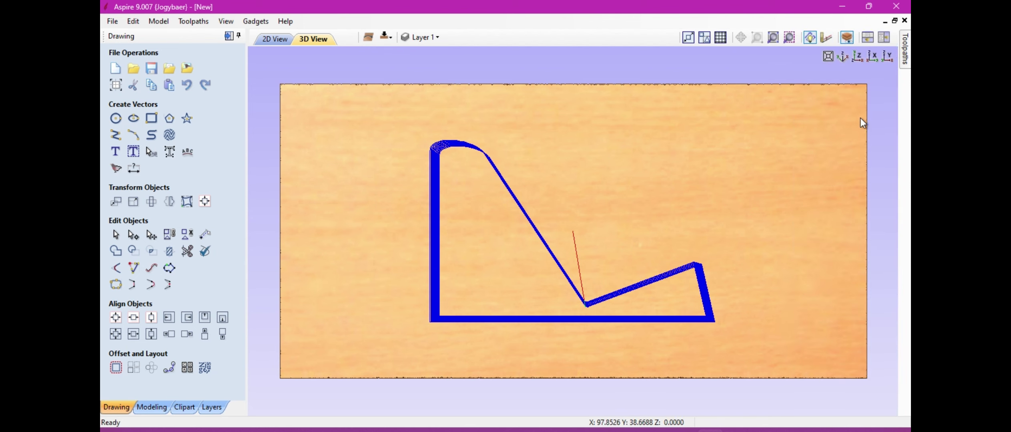
- Preview the profile toolpath in 3D and remove the waste material around the part, inspecting the cut part from other angles
{"action": "mouse_move", "coordinate": [901, 58]}
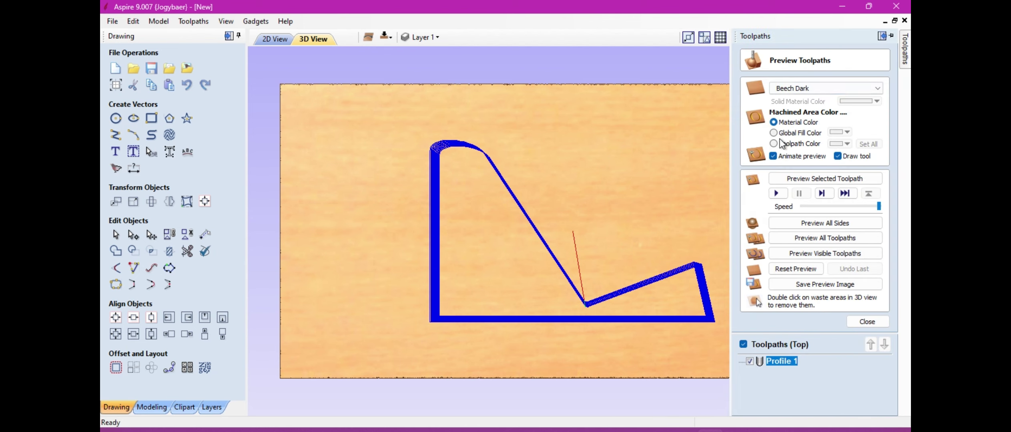
{"action": "left_click", "coordinate": [781, 193]}
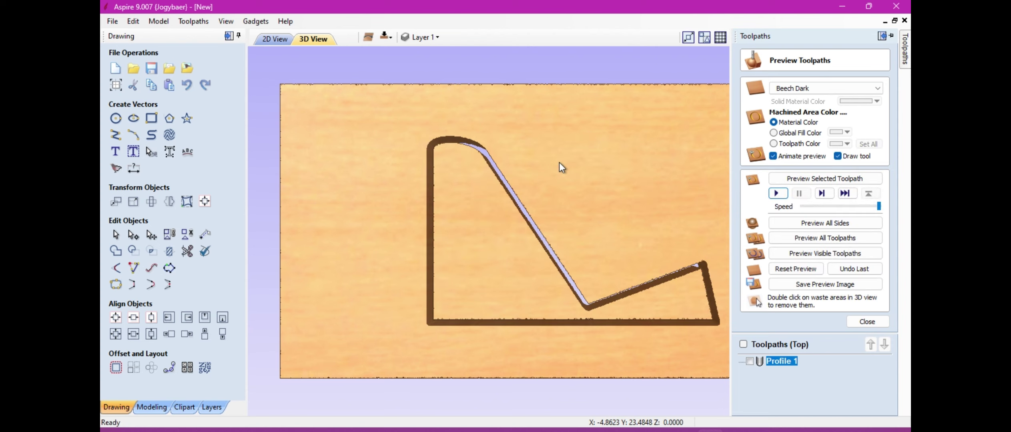
{"action": "double_click", "coordinate": [559, 163]}
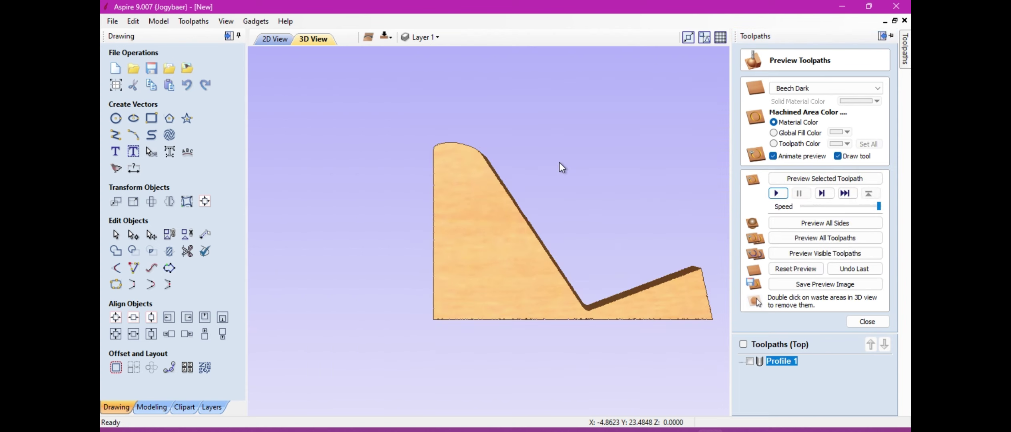
{"action": "left_click_drag", "start_coordinate": [464, 216], "coordinate": [611, 235]}
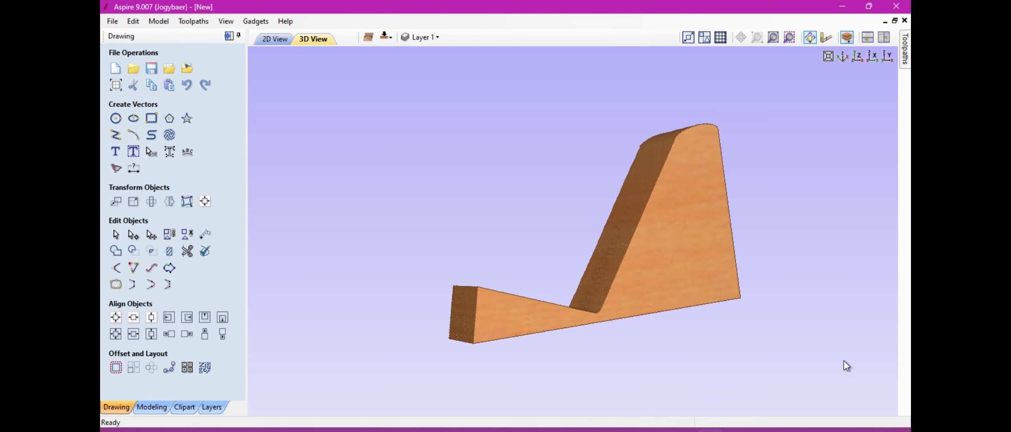
{"action": "left_click_drag", "start_coordinate": [701, 287], "coordinate": [702, 310]}
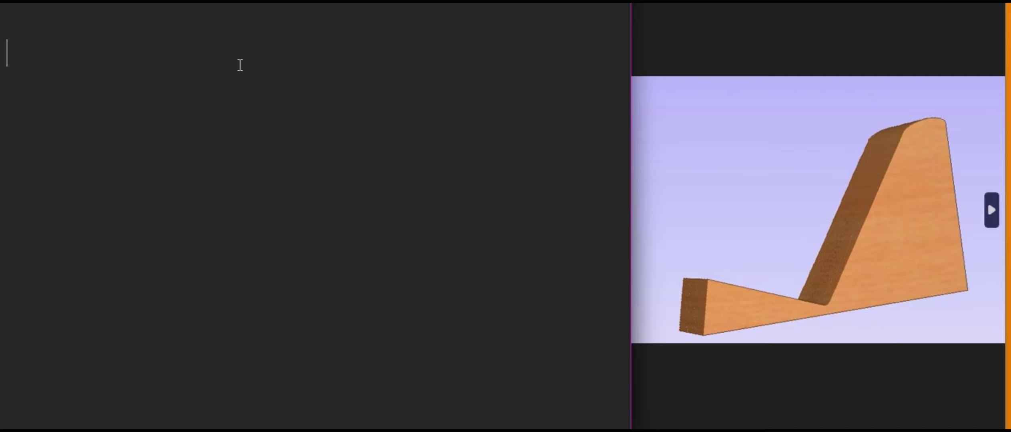
{"action": "type", "text": "Sederh"}
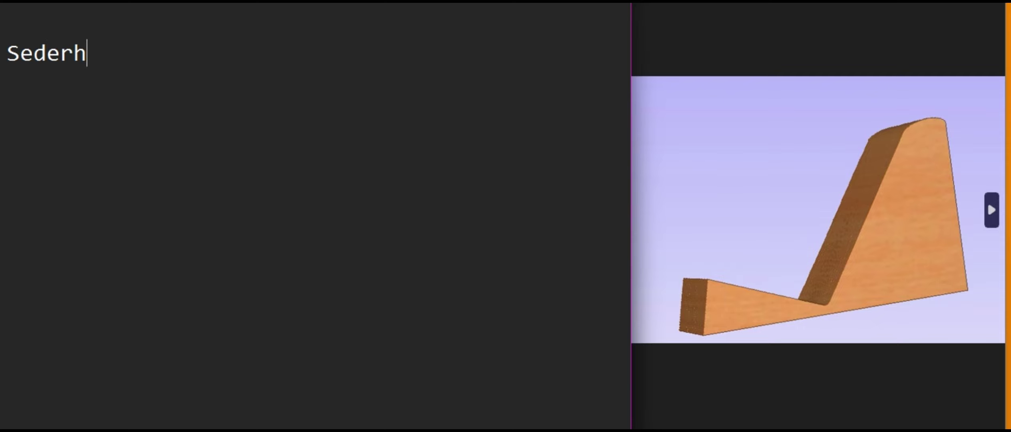
- In the text editor, write "Sederhana sekali ya ..." and, after a blank line, "hehehe ia, sangat sederhana."
{"action": "type", "text": "ana seka"}
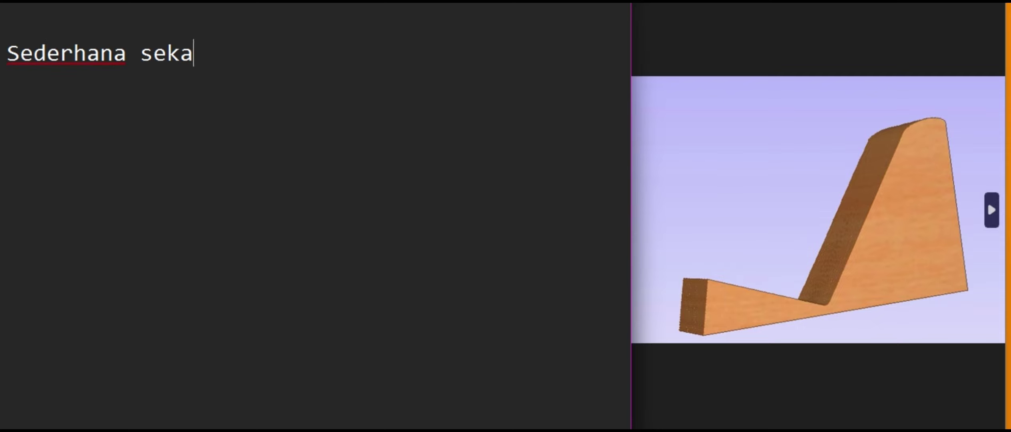
{"action": "type", "text": "li ya"}
{"action": "key", "text": "BackSpace"}
{"action": "type", "text": "ya"}
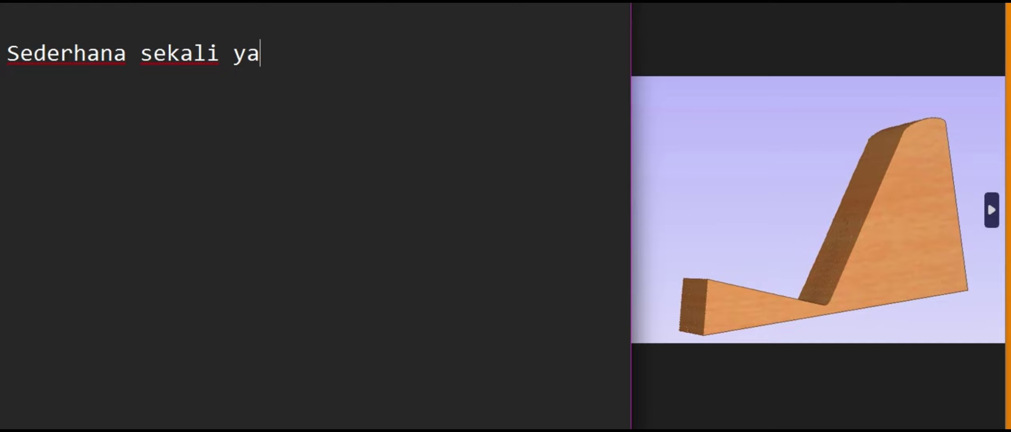
{"action": "type", "text": "hehehe ia,"}
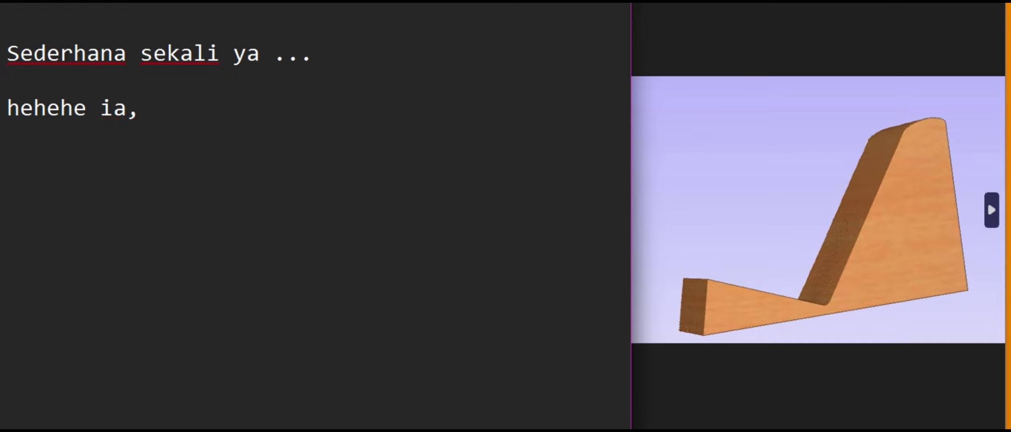
{"action": "type", "text": " sangat see"}
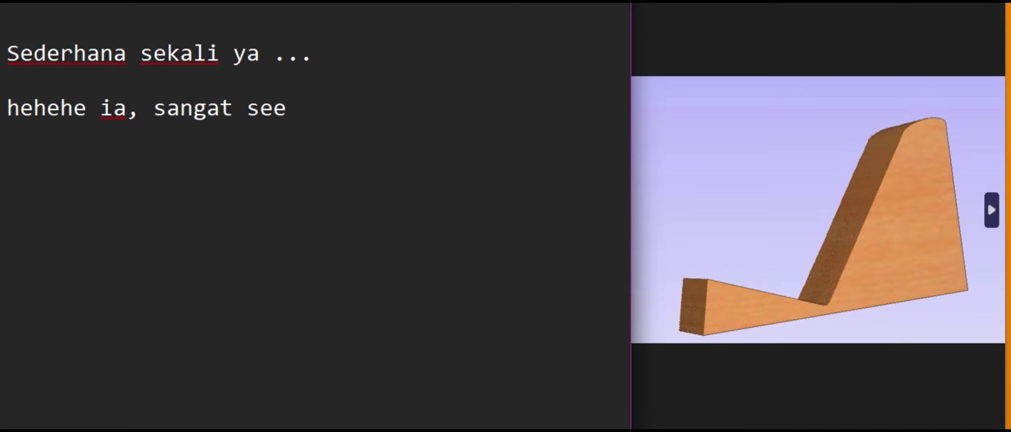
{"action": "key", "text": "BackSpace"}
{"action": "type", "text": "derhana."}
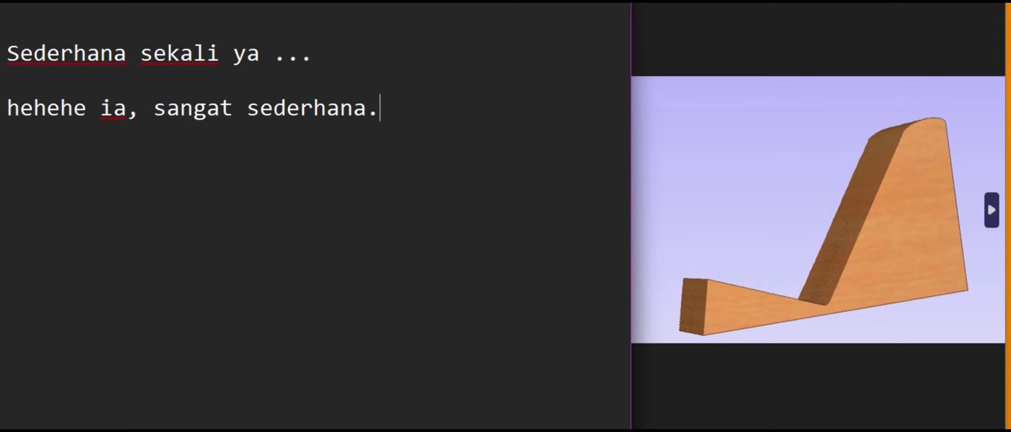
- Add the sentence "Mudah2an dengan cara seperti ini, limbah kayu dan peruntukan yang bisa di kerjakan dari nya, bisa maksimal bermanfaat." on the following line
{"action": "type", "text": "Mudah2"}
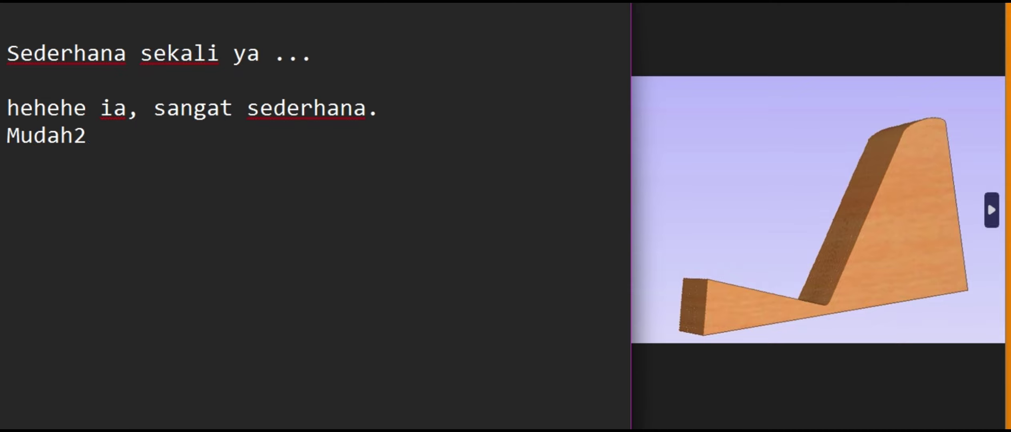
{"action": "type", "text": "an dengan ca"}
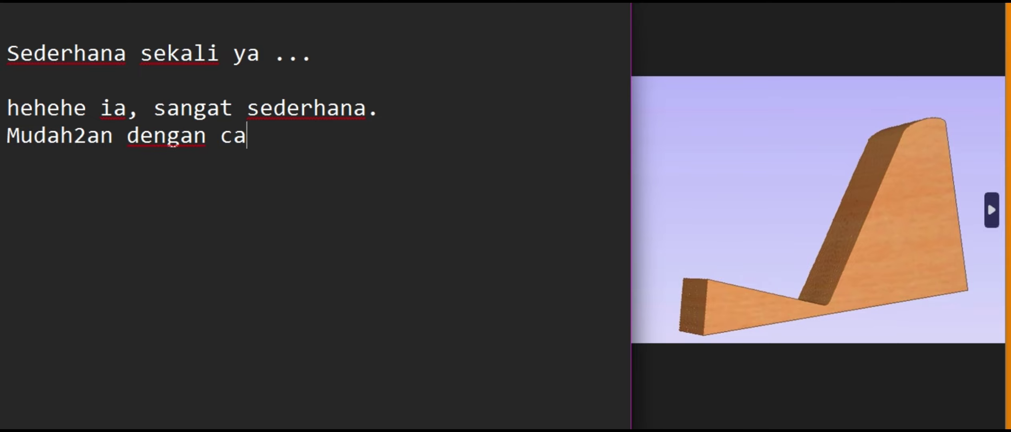
{"action": "type", "text": "ra sepert"}
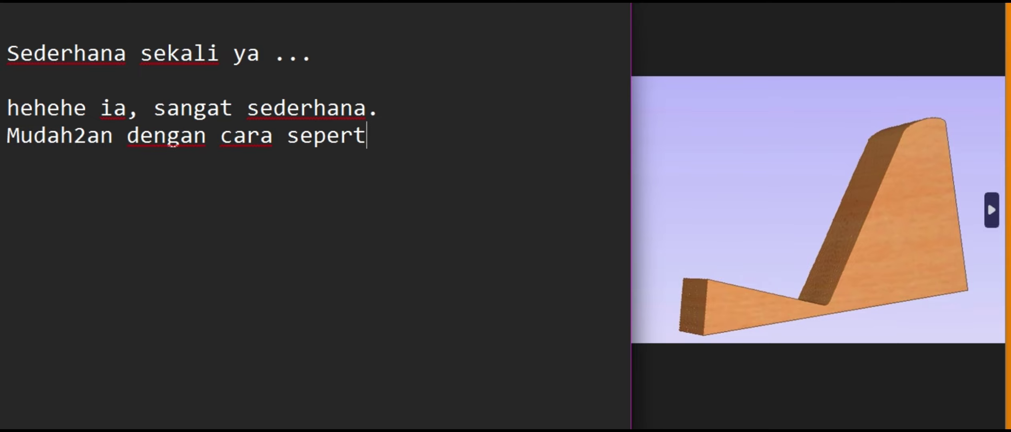
{"action": "type", "text": "i ini, l"}
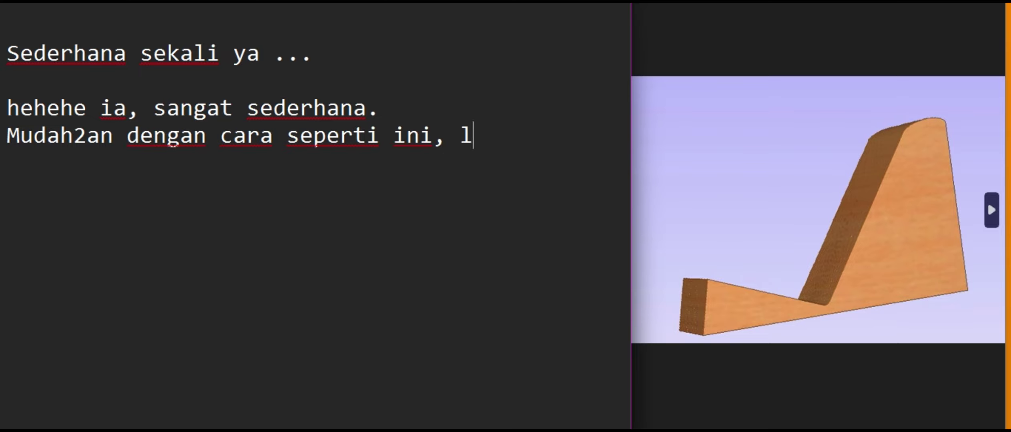
{"action": "type", "text": "imbah ka"}
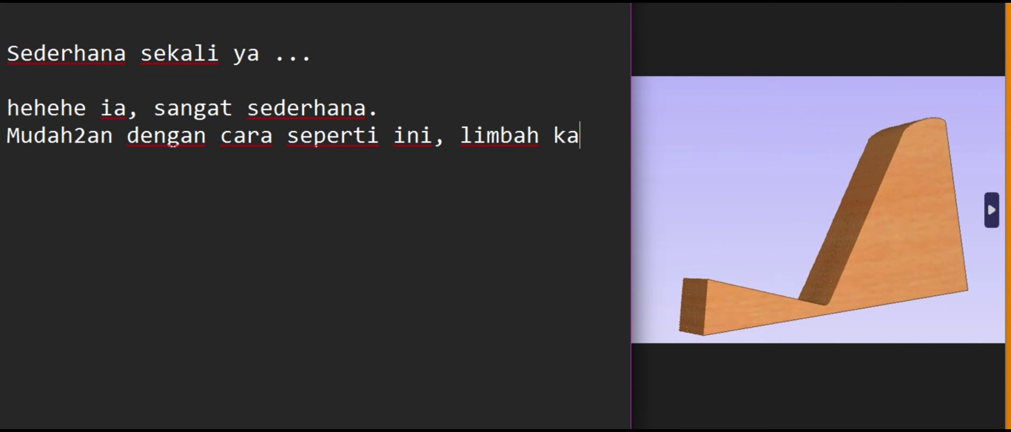
{"action": "type", "text": "yu dan pe"}
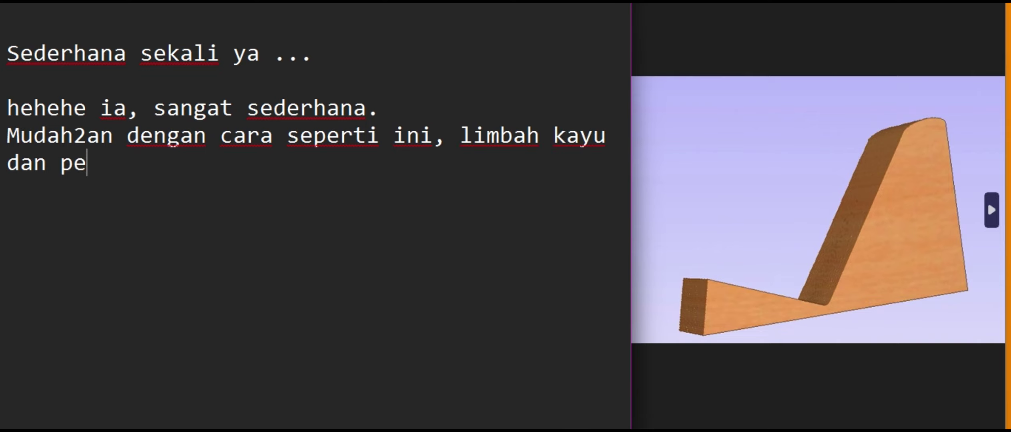
{"action": "type", "text": "runtukan"}
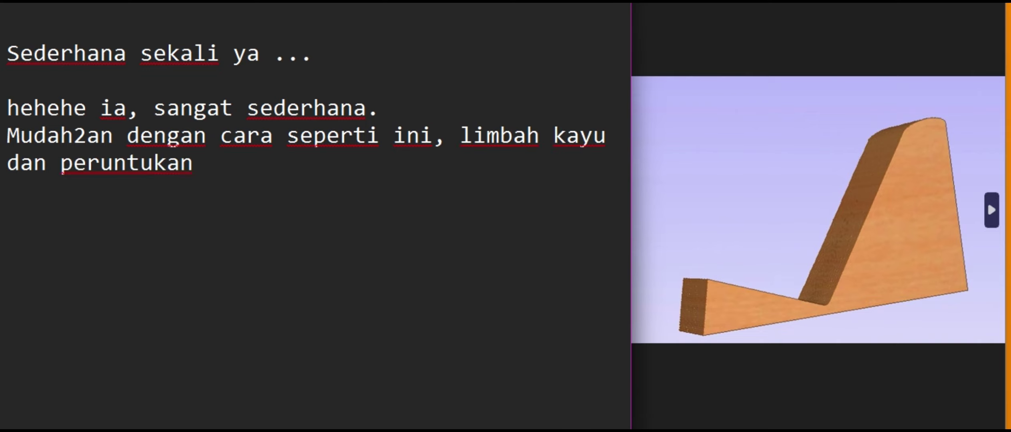
{"action": "type", "text": " yang bis"}
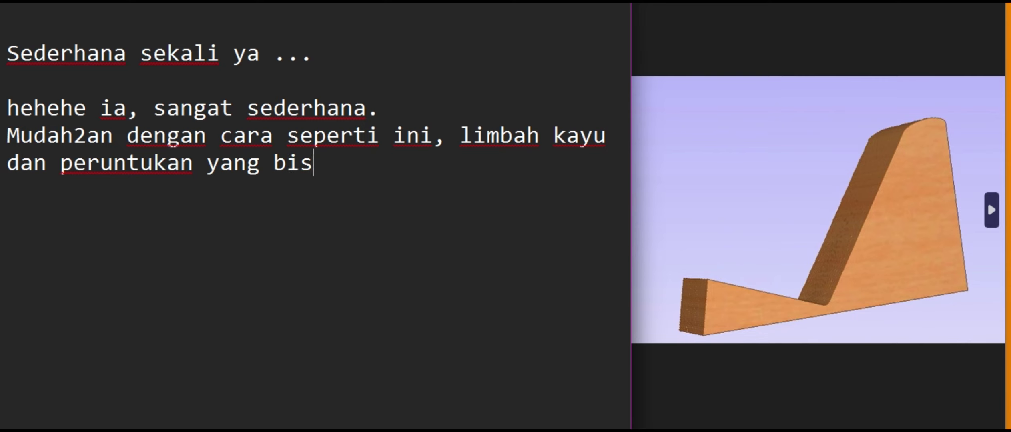
{"action": "type", "text": "a di k"}
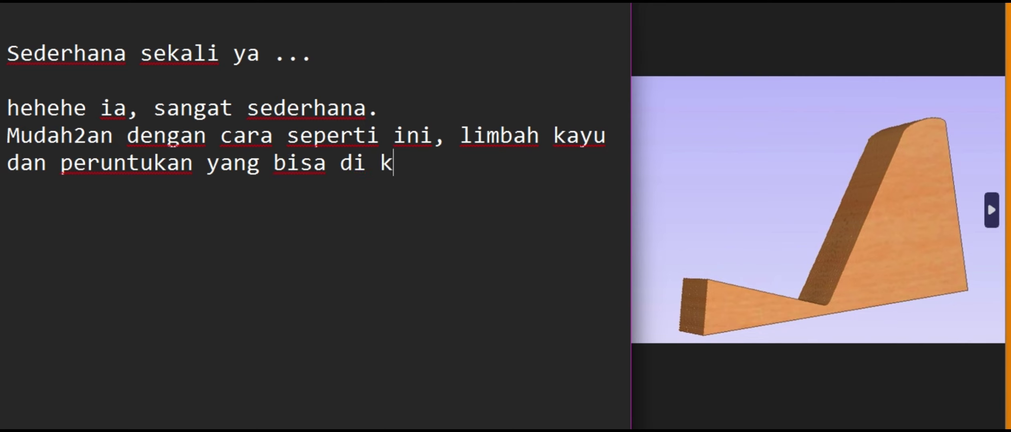
{"action": "type", "text": "erjakan dari "}
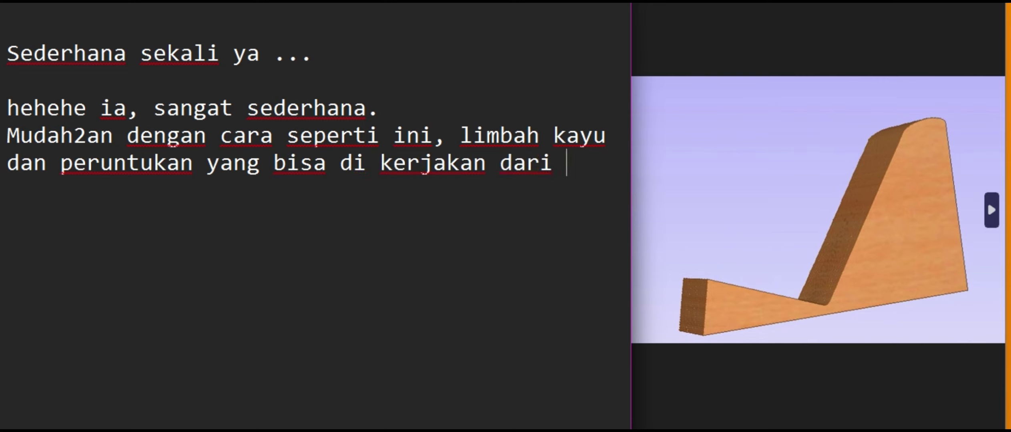
{"action": "type", "text": "nya, bisa ma"}
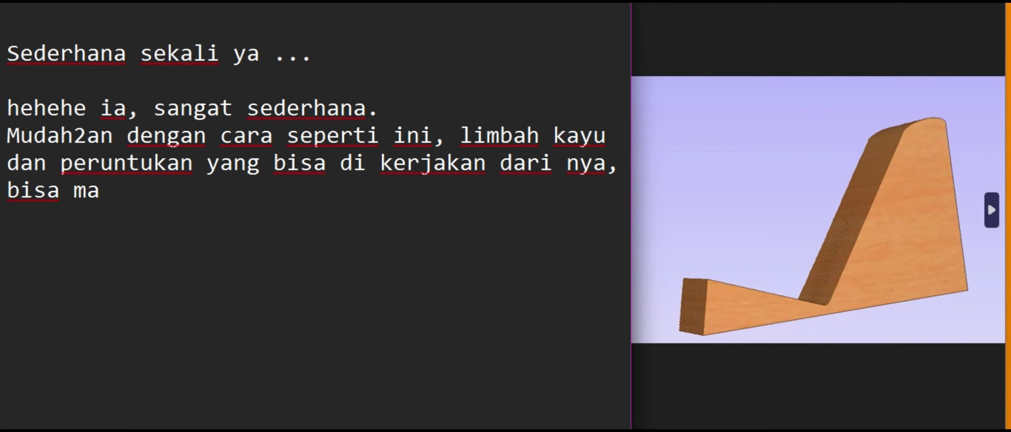
{"action": "type", "text": "ksimal "}
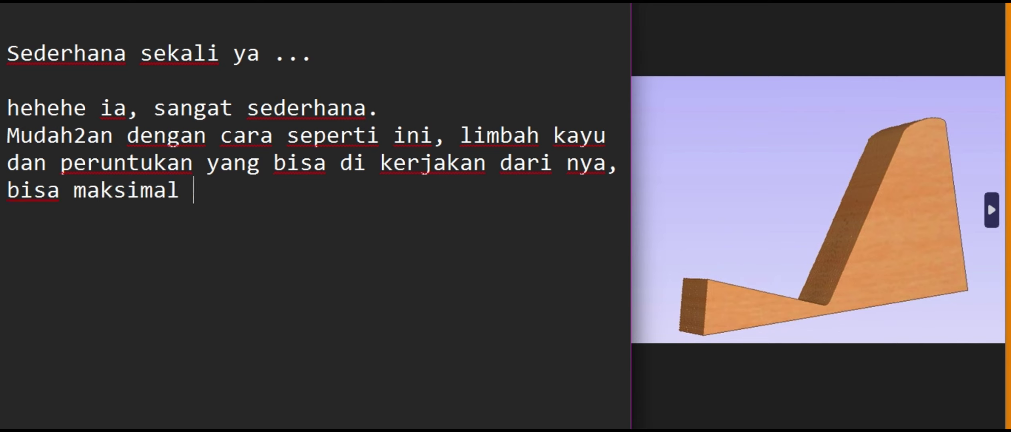
{"action": "type", "text": "bermanfaat.  "}
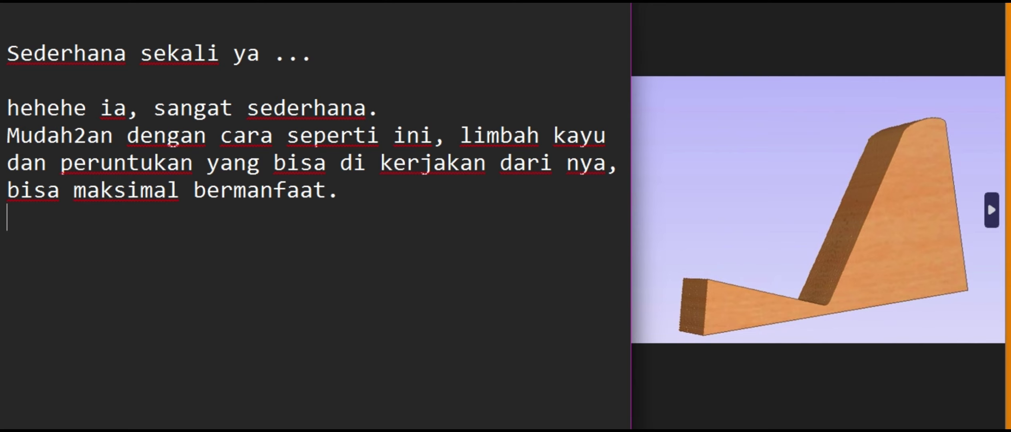
- Add the farewell line "Ok ... sampai jumpa" below the paragraph, separated by a blank line
{"action": "type", "text": "Ok ... s"}
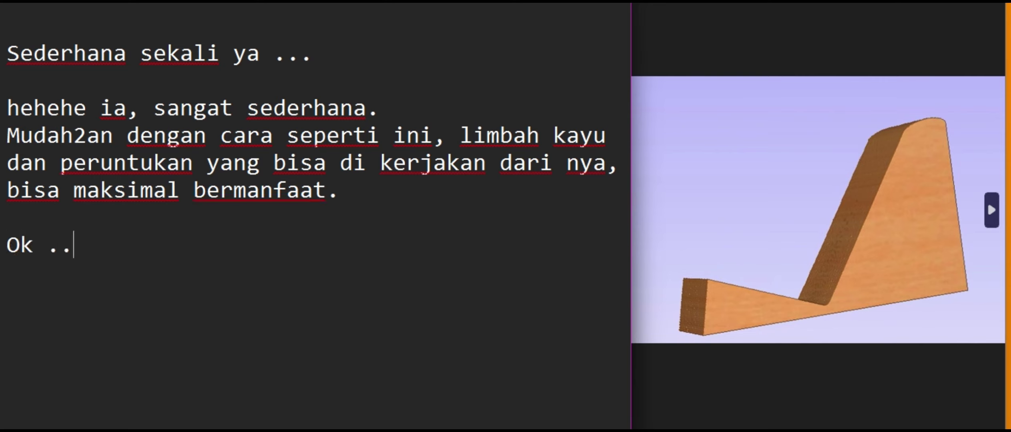
{"action": "type", "text": "ampai jumpa"}
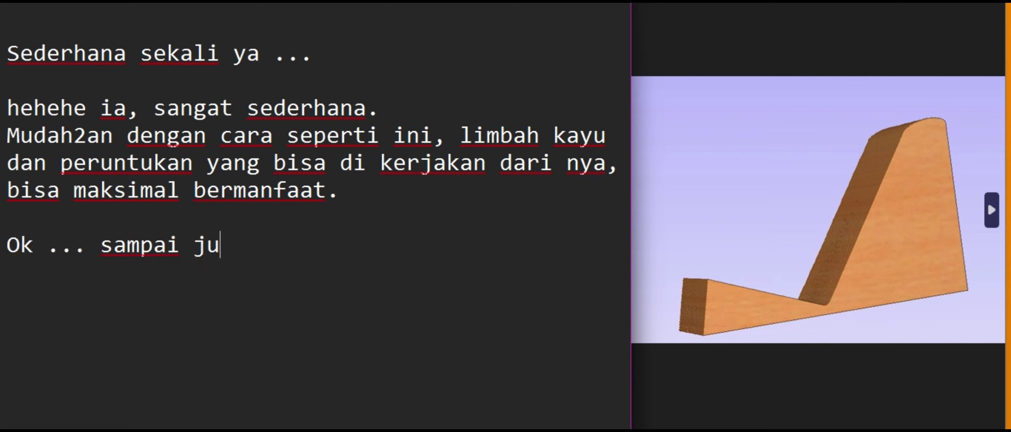